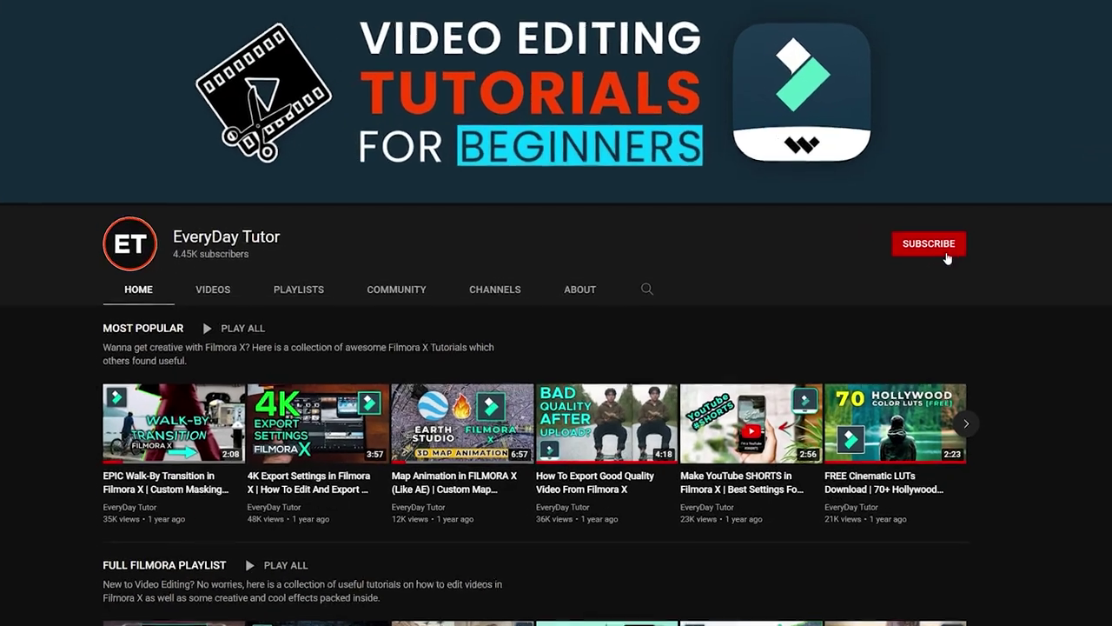
Subscribe to the video-editing tutorial channel and set its notification bell to All.
click(895, 215)
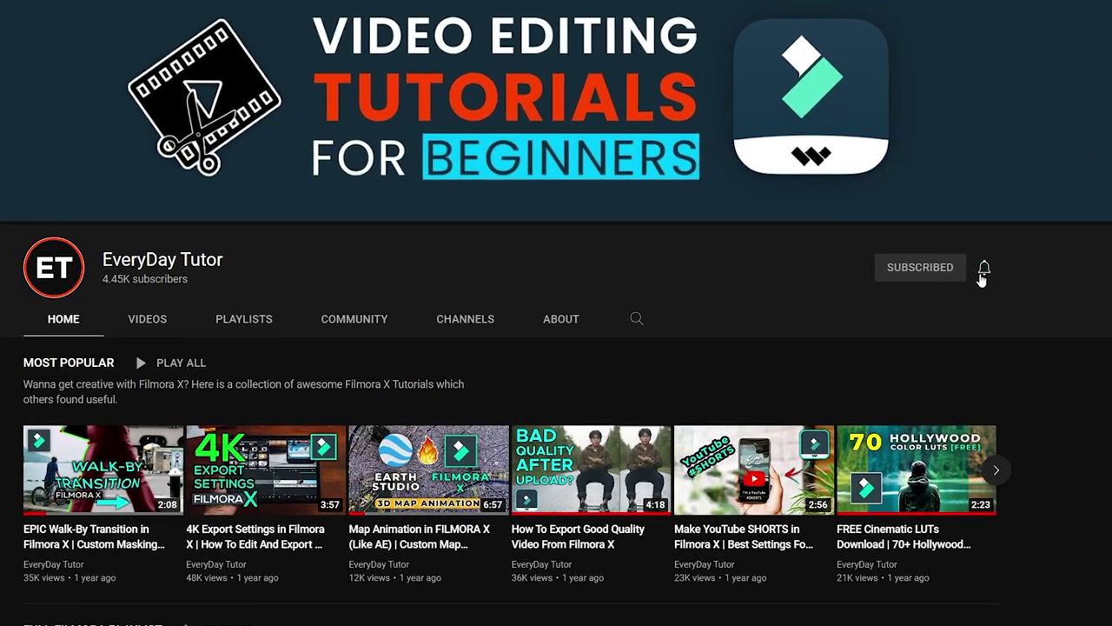
click(983, 273)
click(1015, 306)
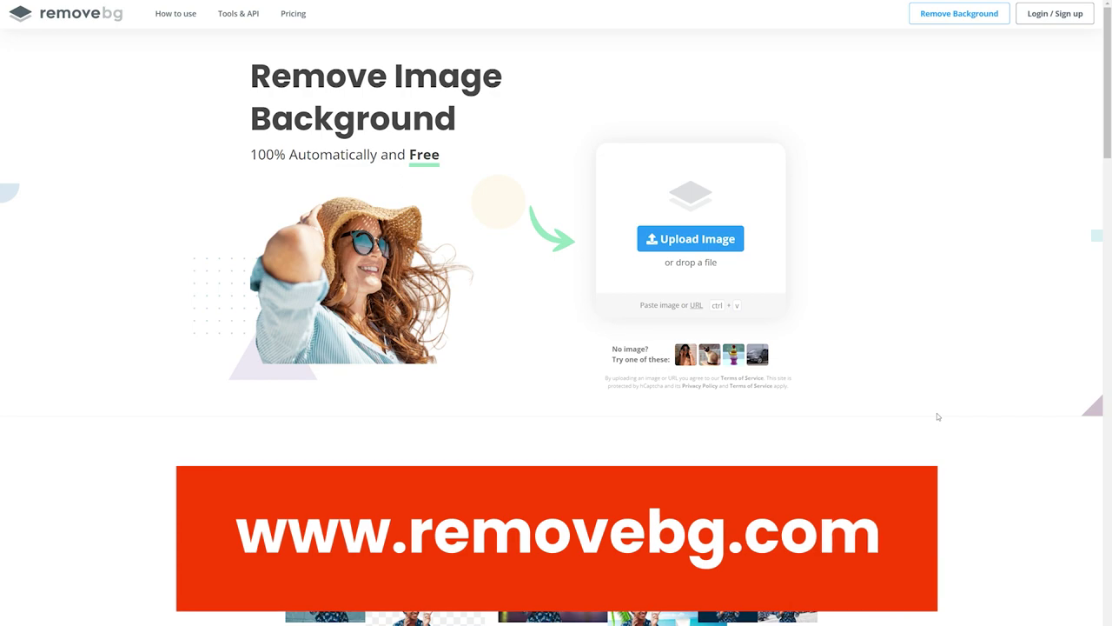
Upload Original Photo to remove.bg, request the HD cutout, and dismiss the sign-up prompt.
click(722, 247)
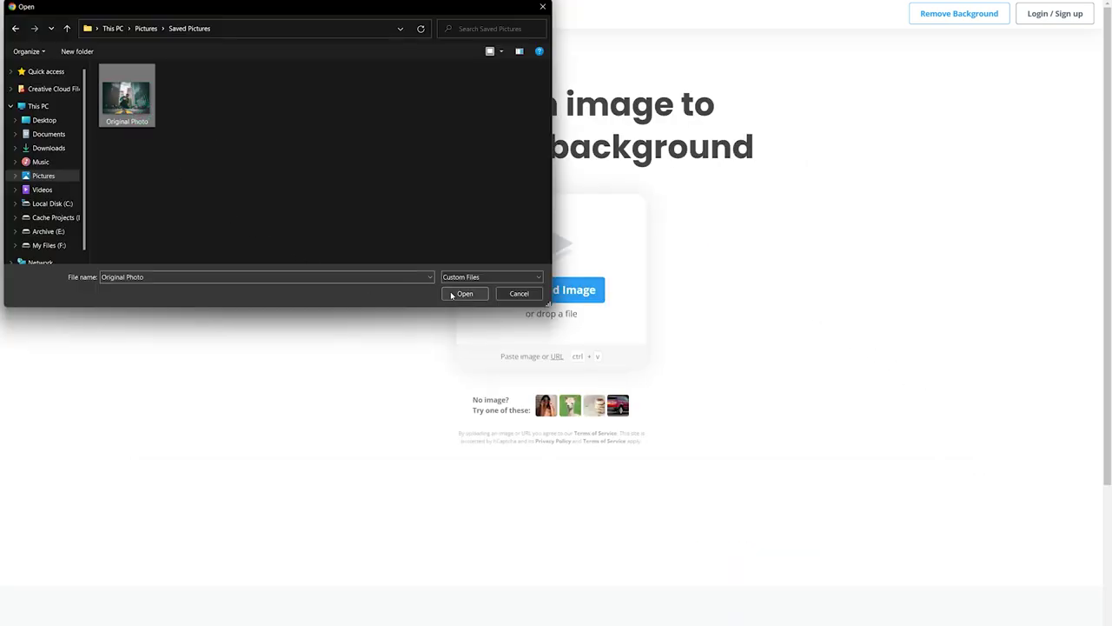
click(463, 294)
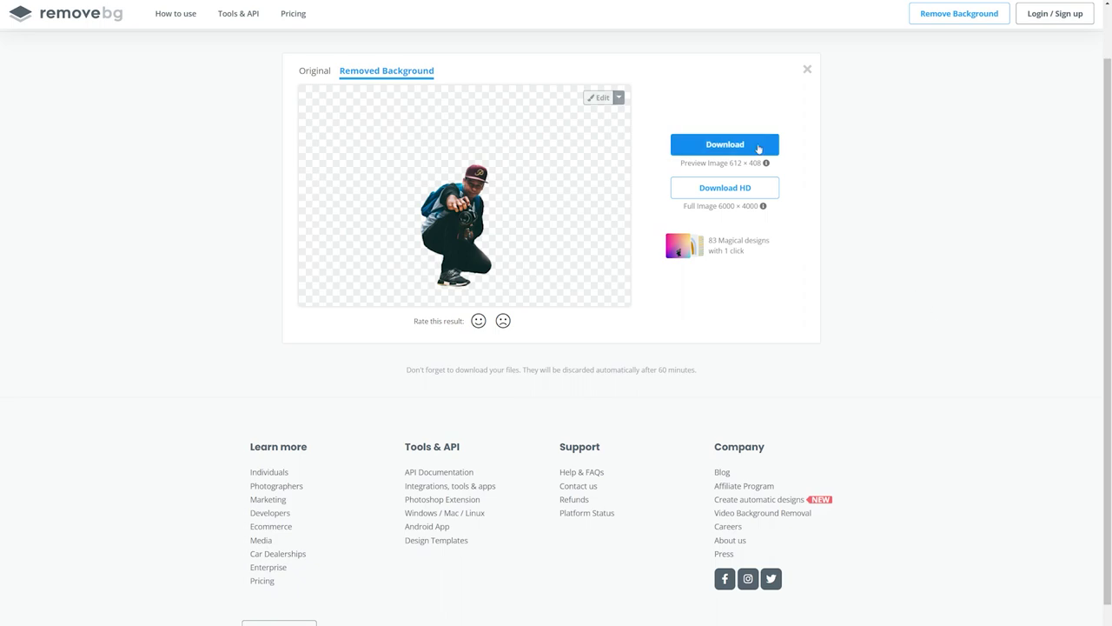
click(756, 187)
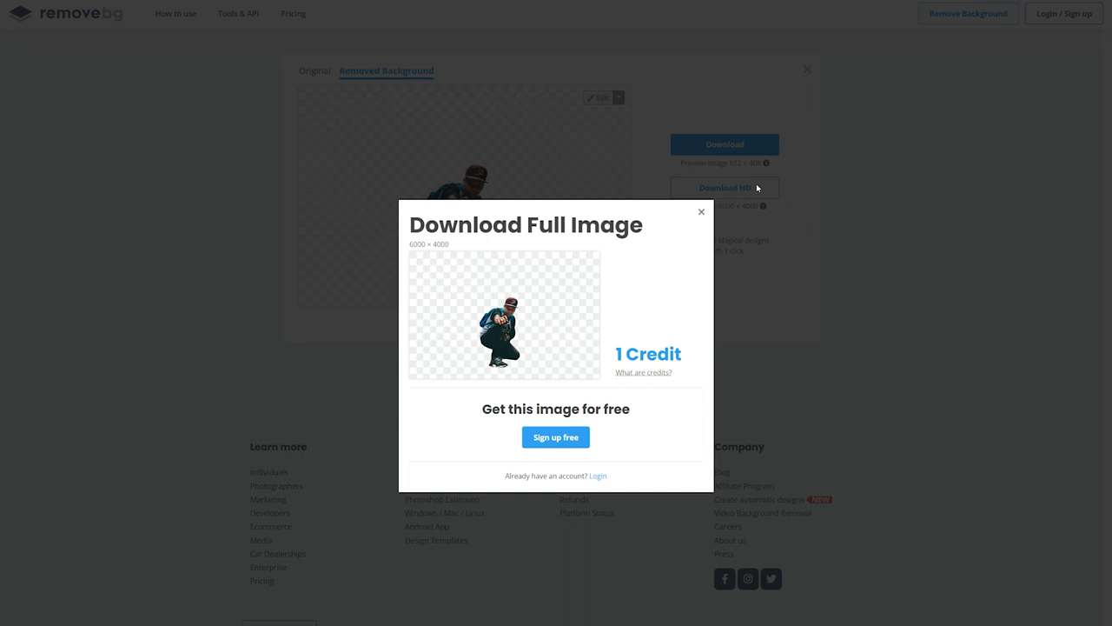
click(701, 211)
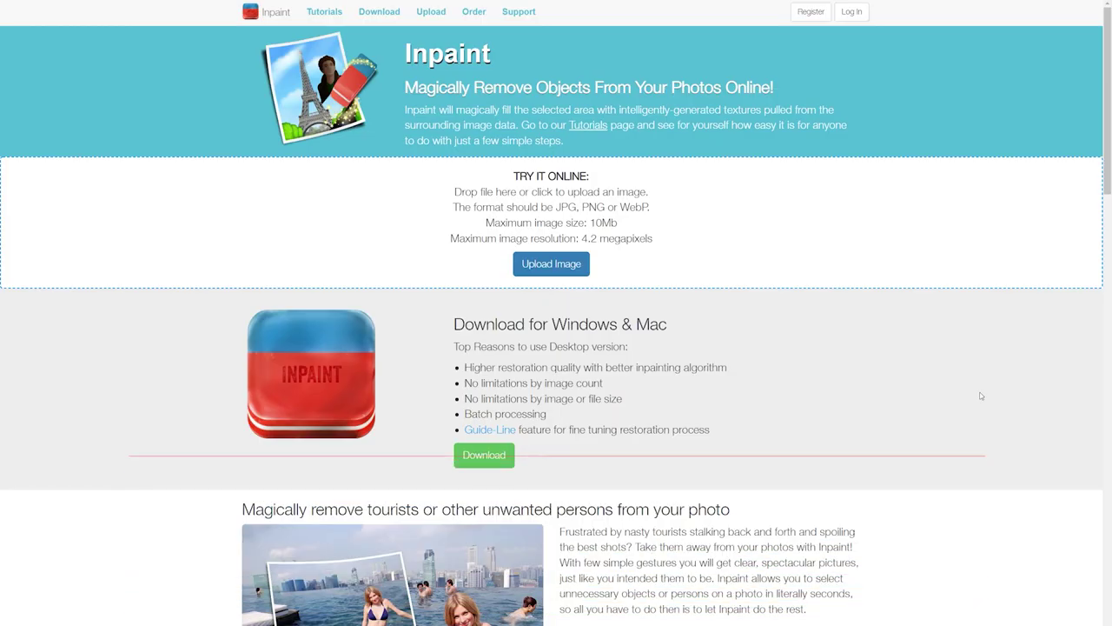
Load the city photo into Inpaint, erase the marked photographer, and download the cleaned background.
click(551, 263)
click(453, 294)
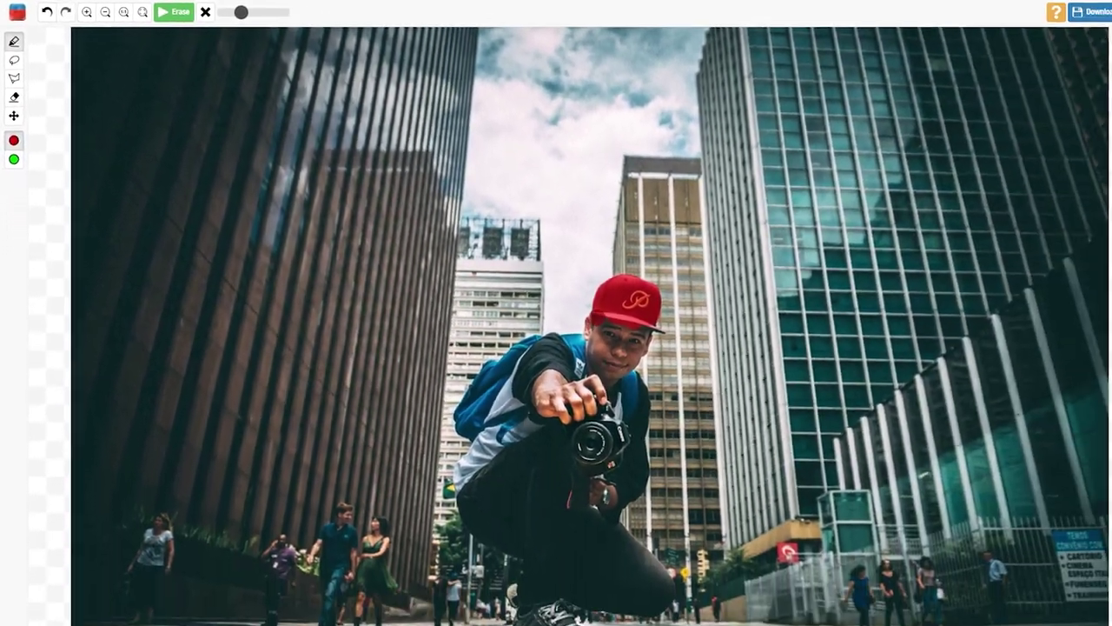
mouse_move(576, 310)
mouse_down()
mouse_move(441, 452)
mouse_move(498, 621)
mouse_move(642, 586)
mouse_move(614, 310)
mouse_up()
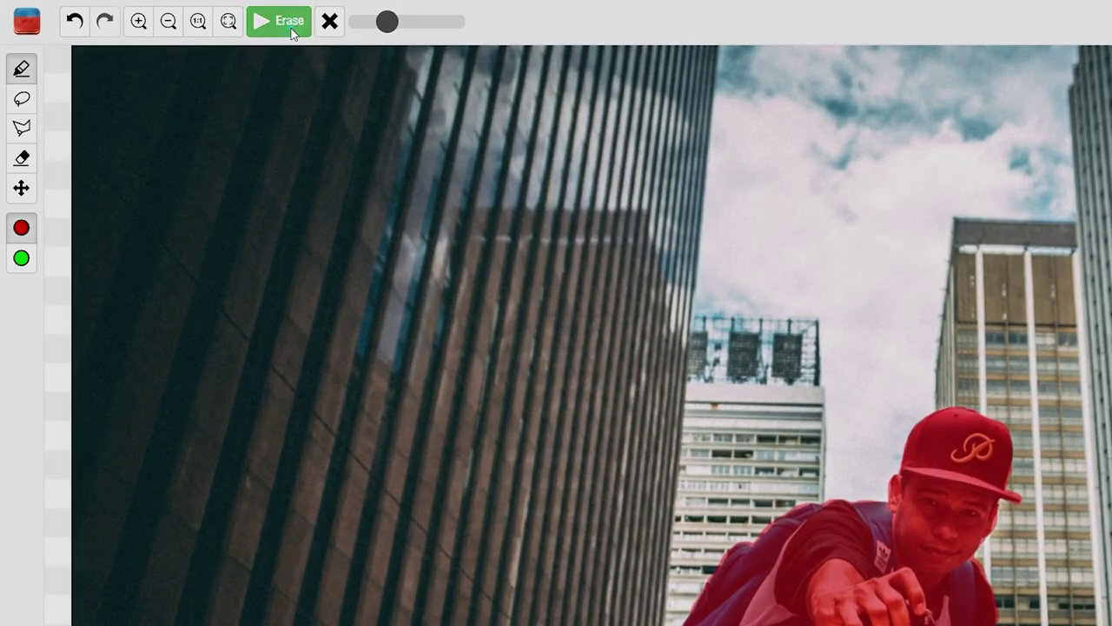
click(173, 13)
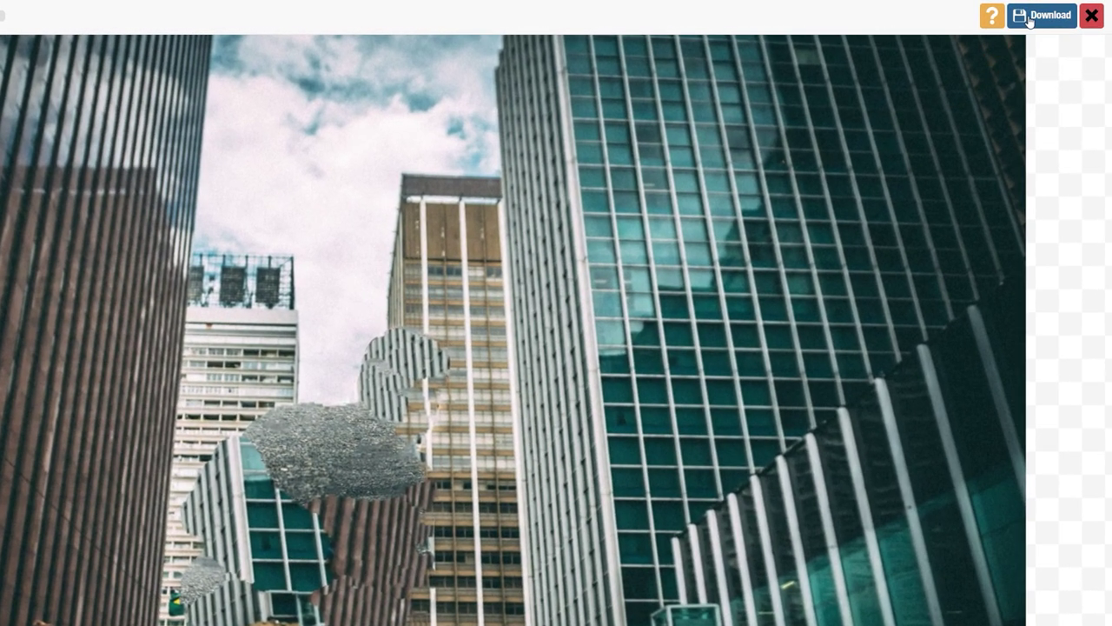
click(1046, 13)
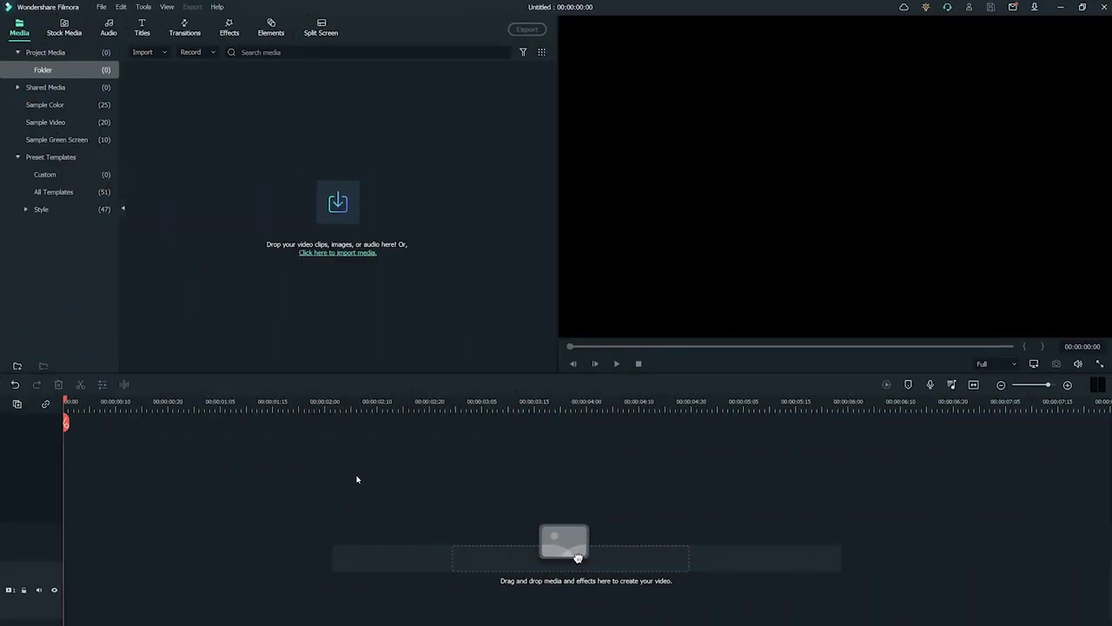
Import images 1 and 2 together through Import Media Files.
click(159, 54)
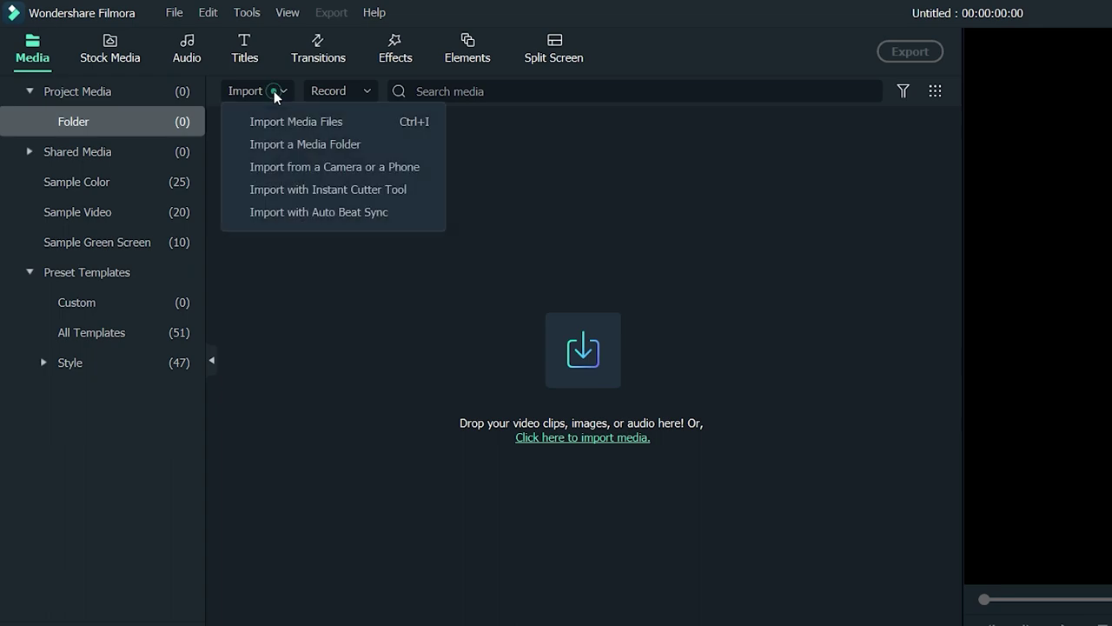
click(362, 122)
drag(206, 142, 138, 103)
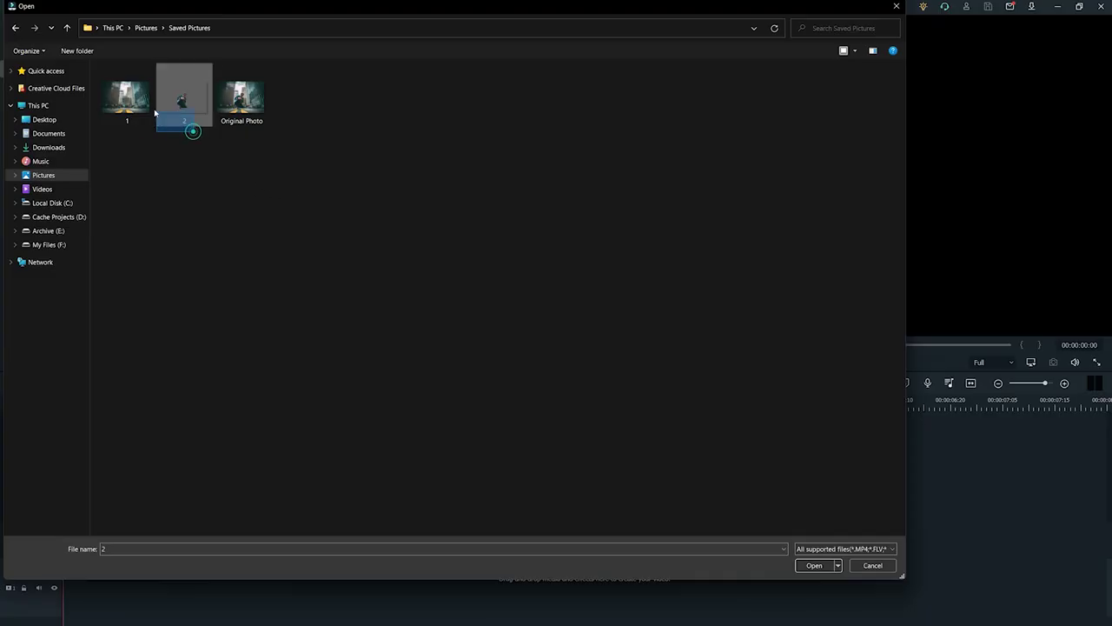
click(813, 566)
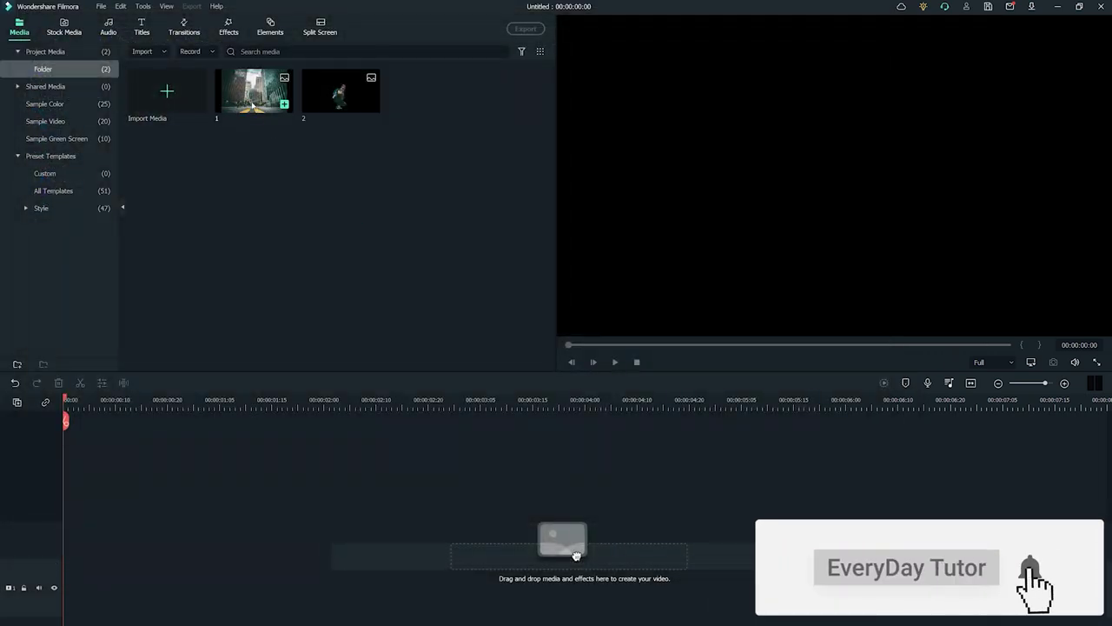
Put background 1 on track 1 and cutout 2 above it, trimming both to 00:00:01:10.
drag(254, 94, 73, 578)
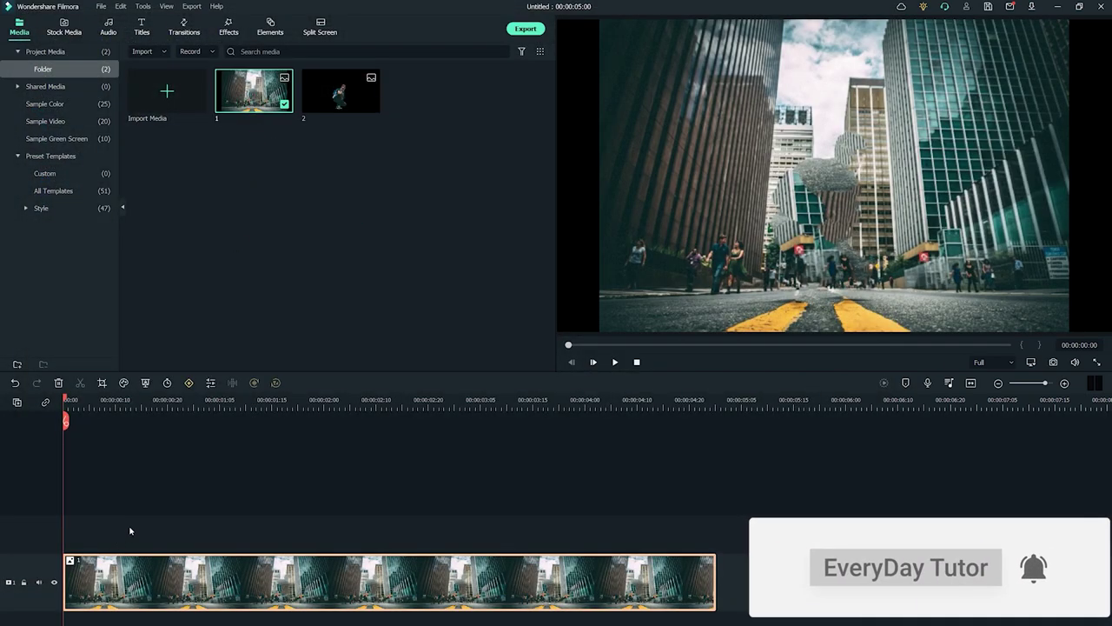
drag(323, 101, 71, 530)
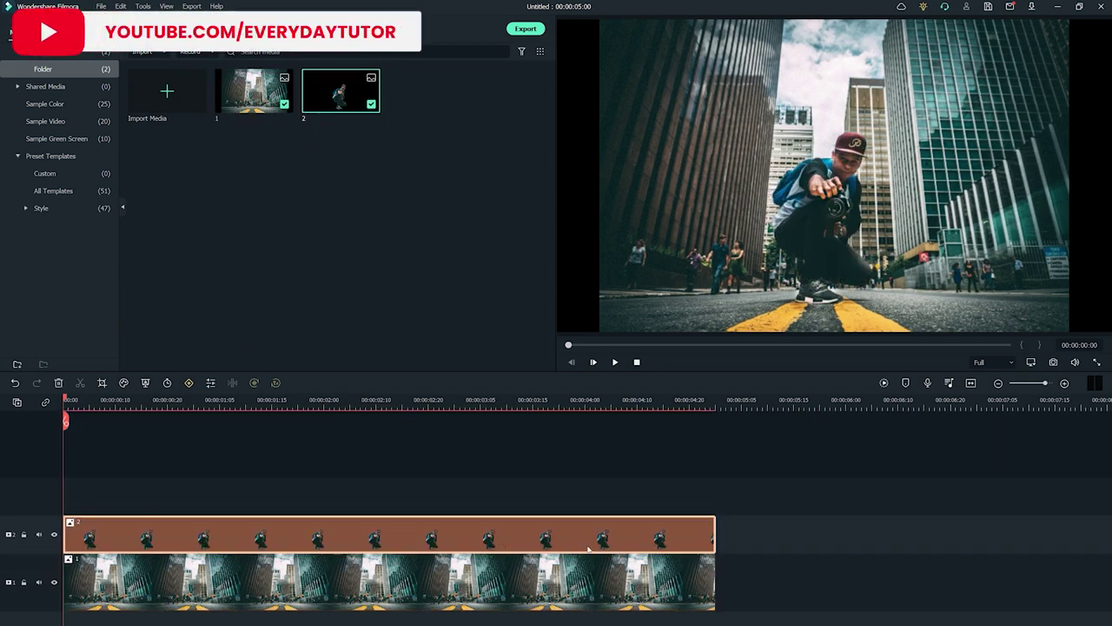
click(753, 537)
drag(716, 582, 272, 515)
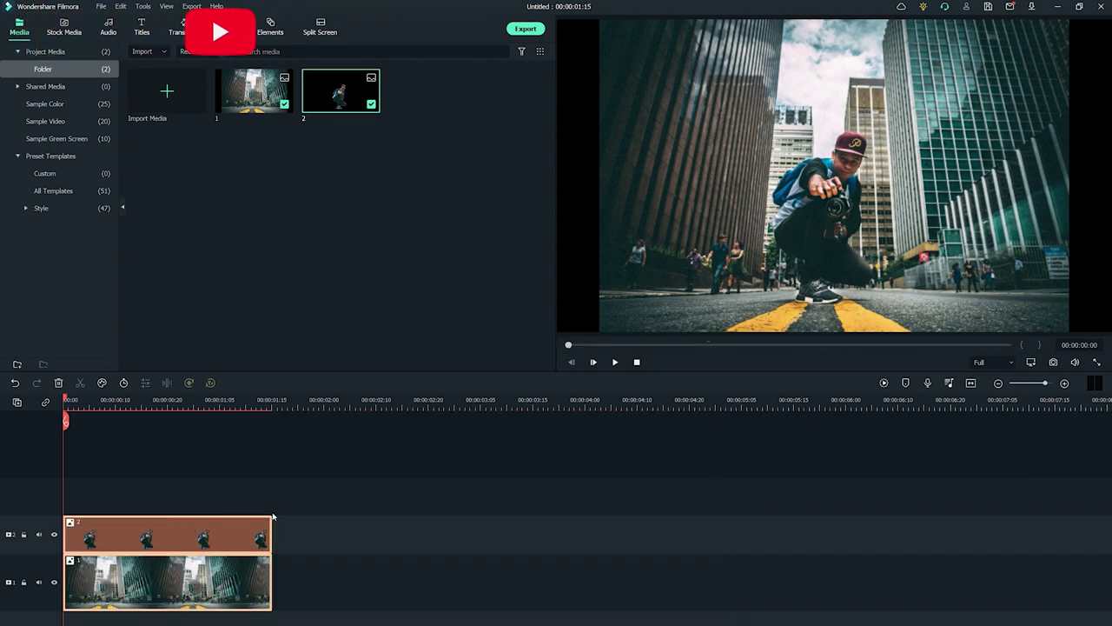
key(shift+z)
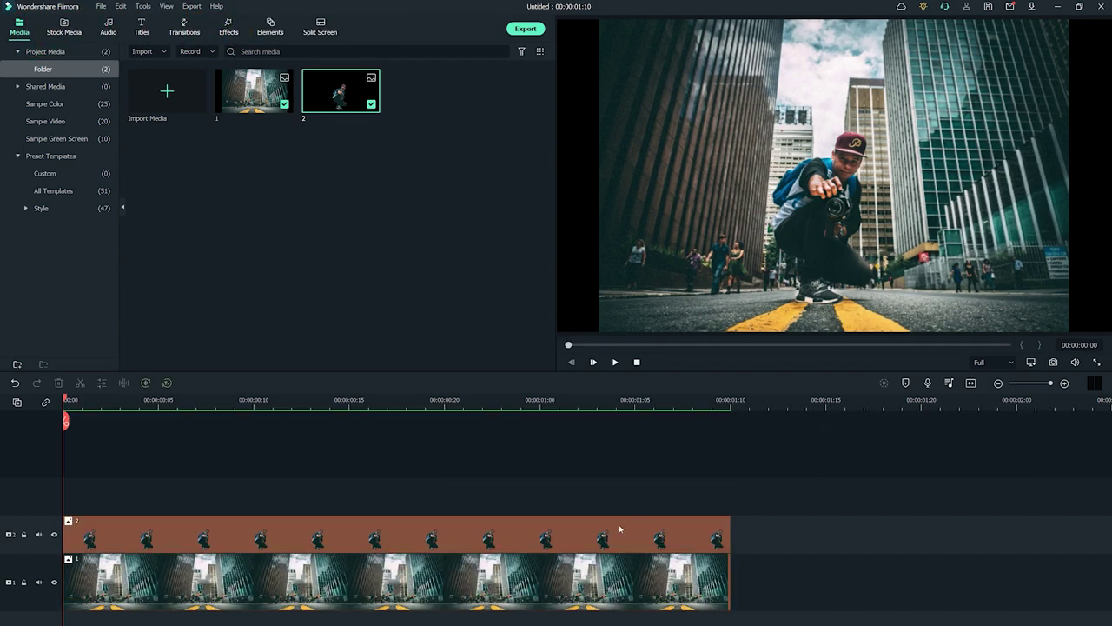
Give the background clip a Pan & Zoom from full frame to a 552 x 367 end frame.
right_click(536, 578)
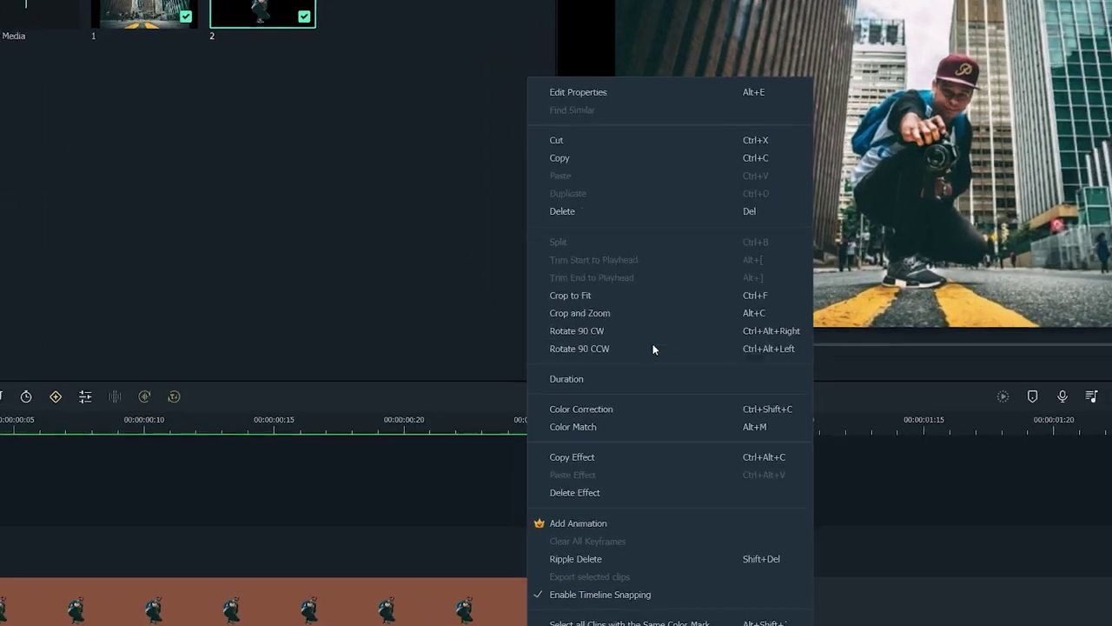
click(708, 311)
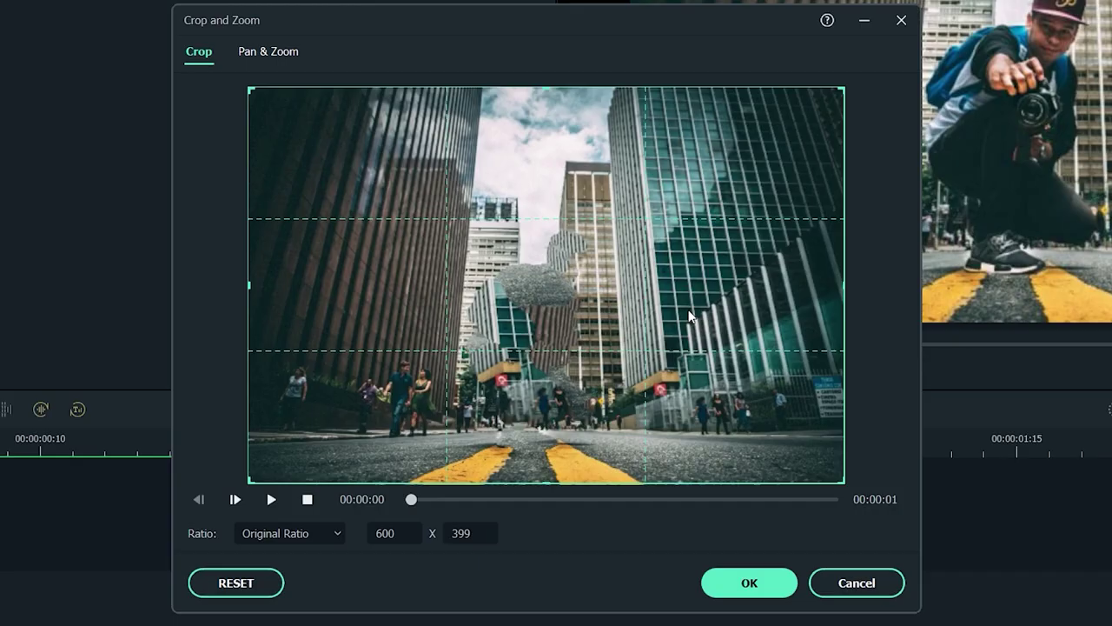
click(287, 53)
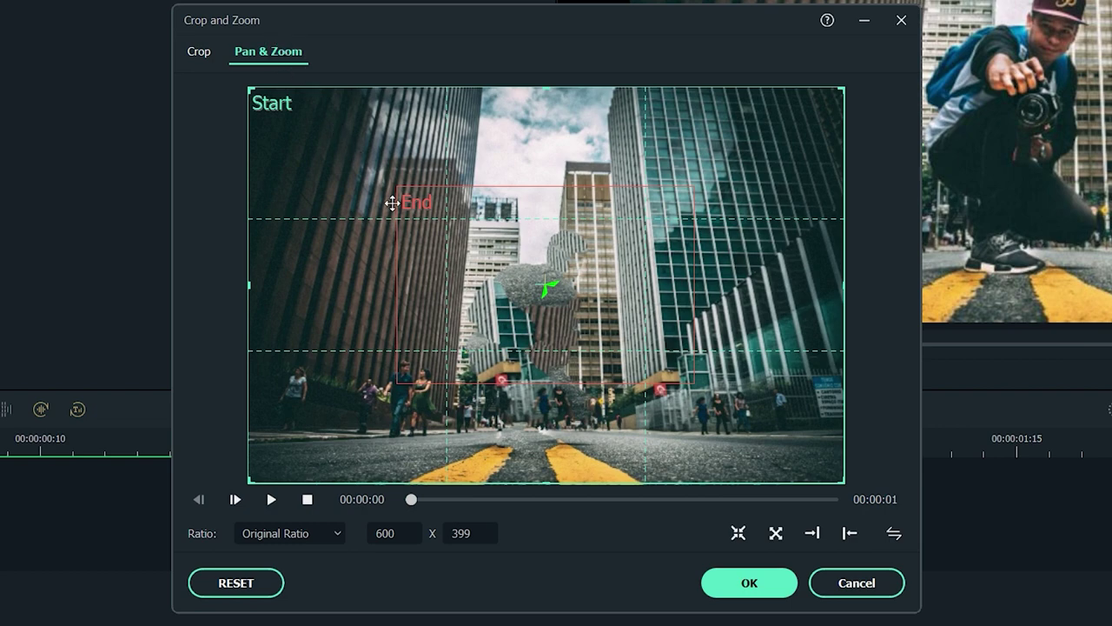
click(462, 292)
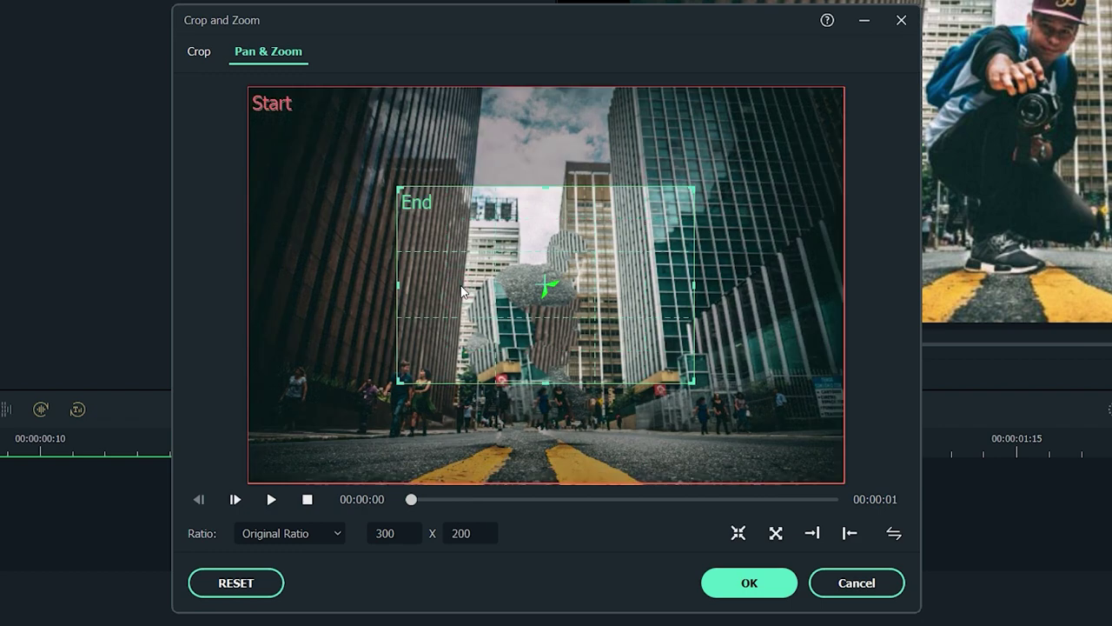
drag(398, 381, 298, 450)
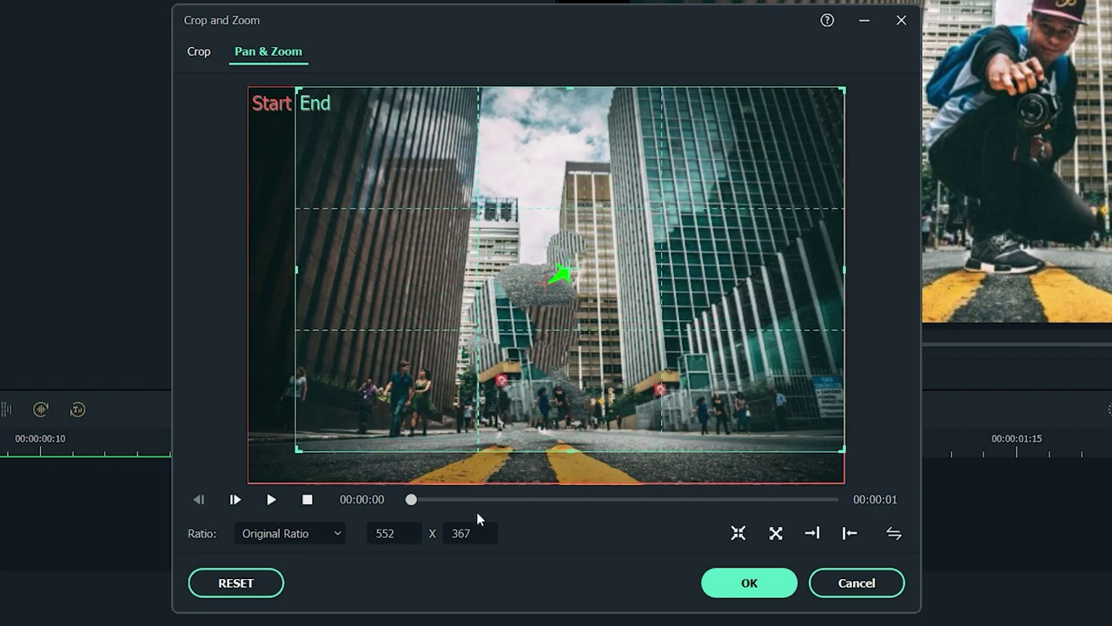
click(737, 588)
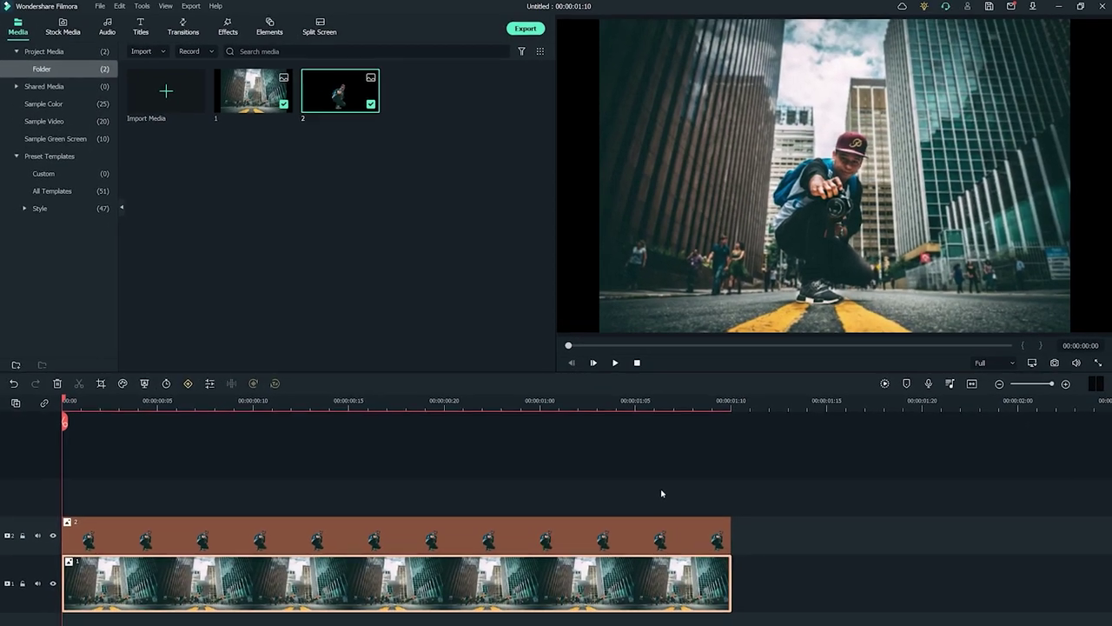
Keyframe the cutout clip in Animation > Customize to scale from 100% to 145.83% at its end, then preview.
click(661, 493)
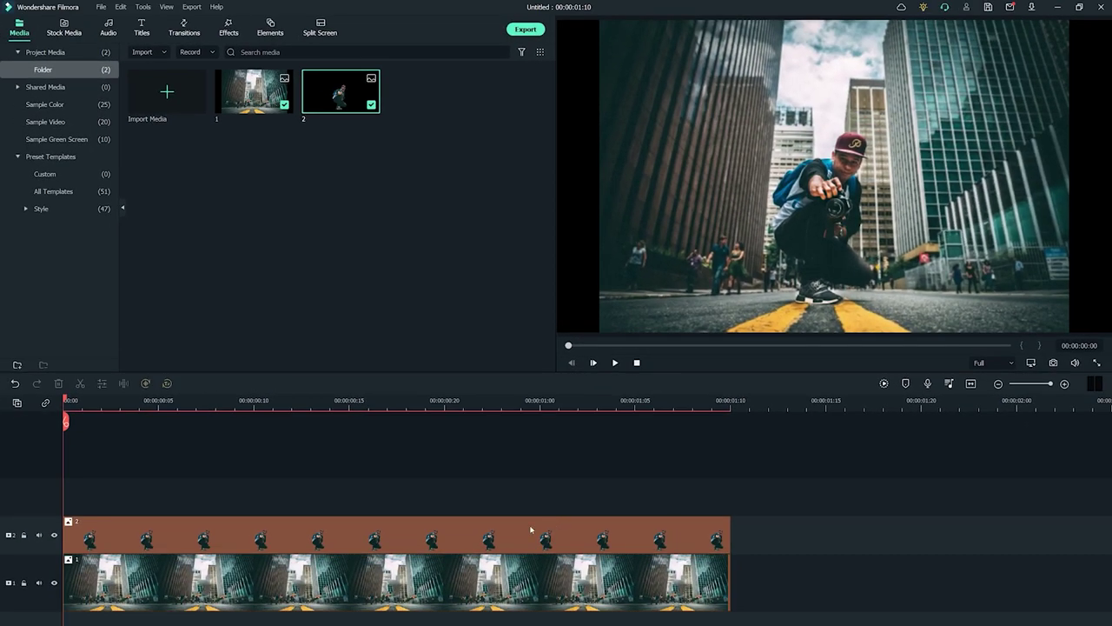
double_click(531, 529)
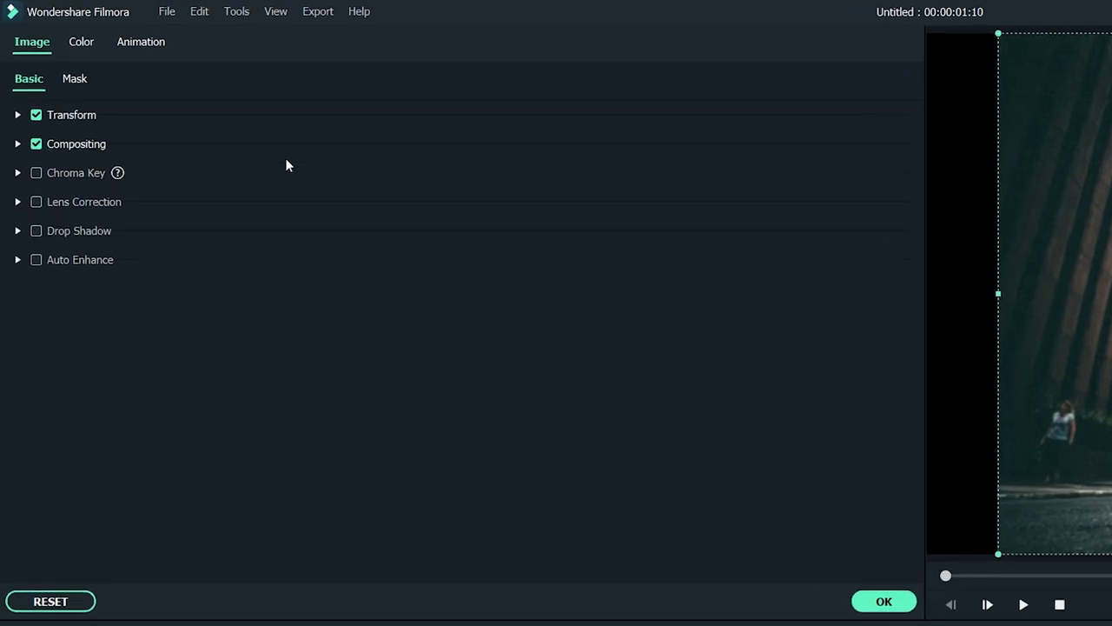
click(142, 47)
click(96, 79)
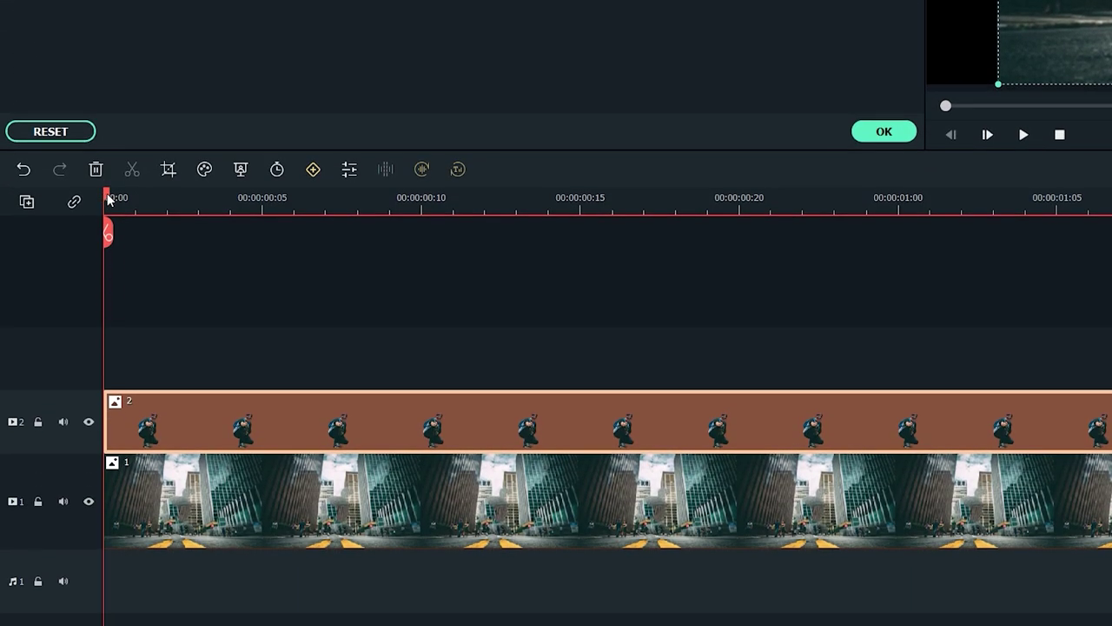
click(113, 199)
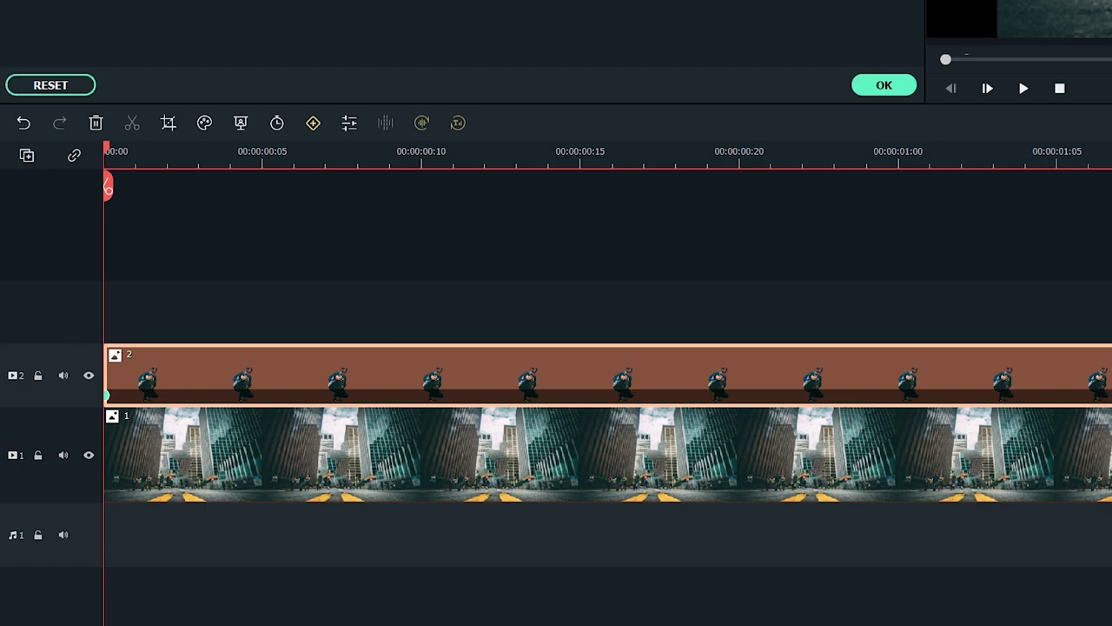
click(969, 248)
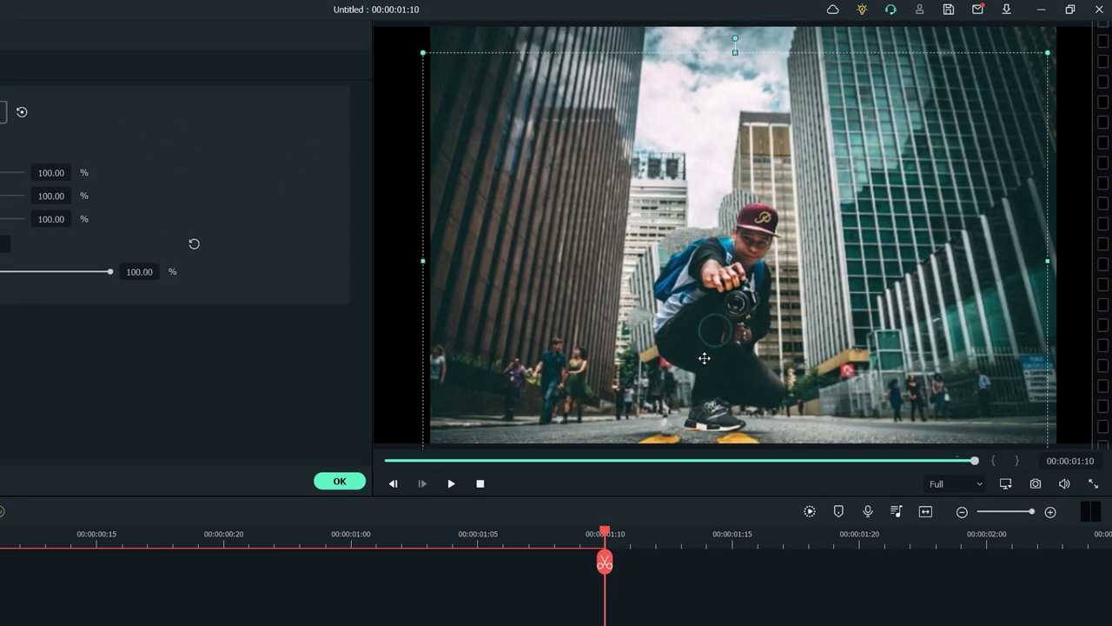
drag(686, 361, 690, 364)
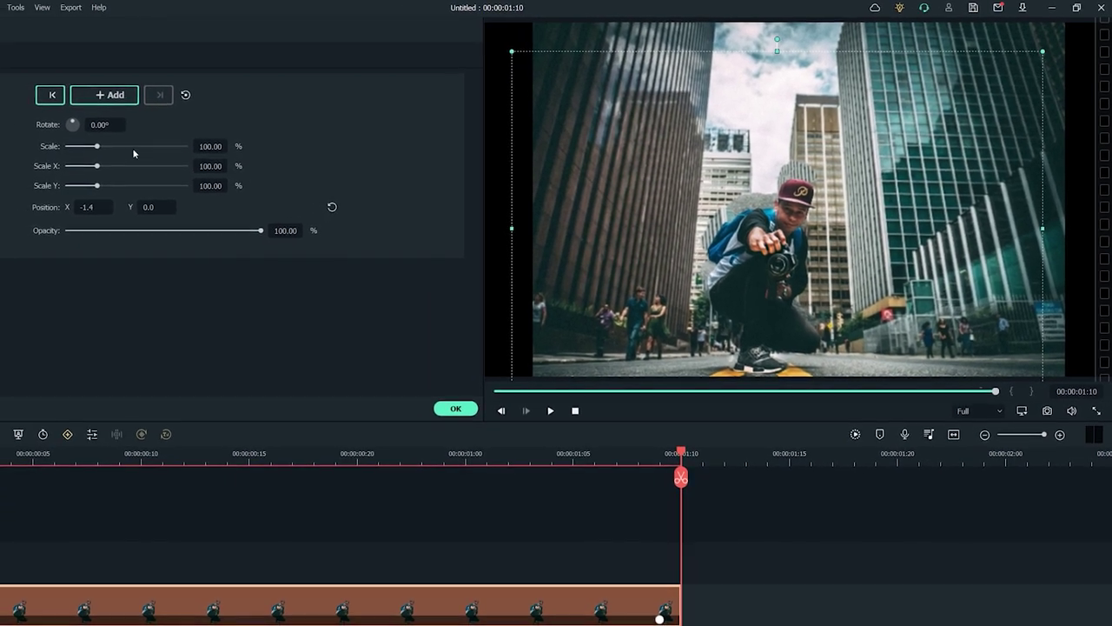
click(108, 146)
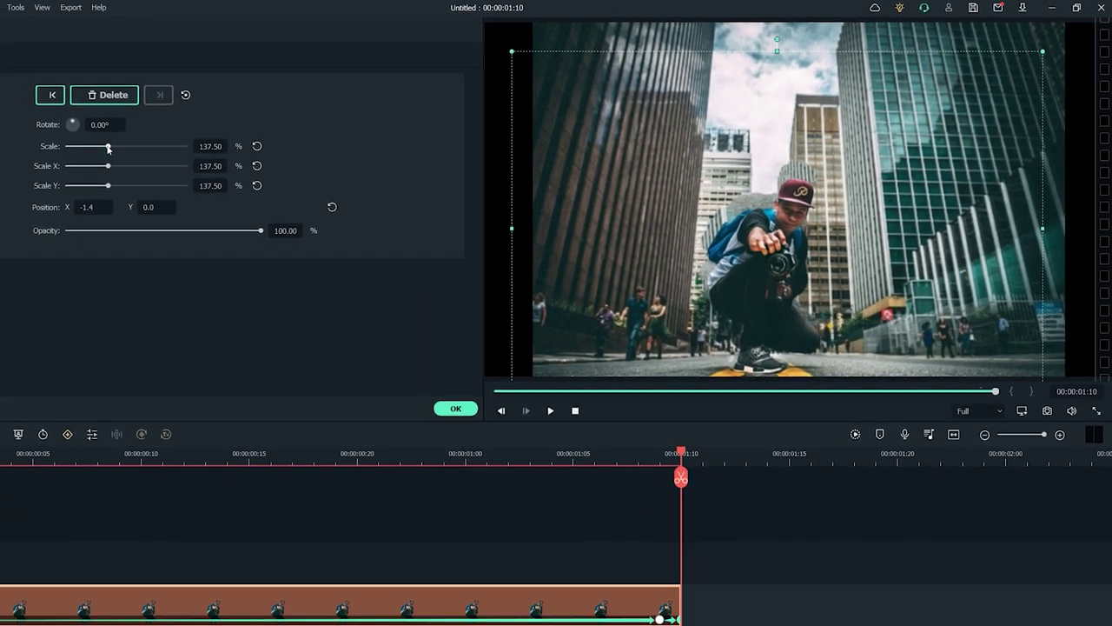
click(49, 98)
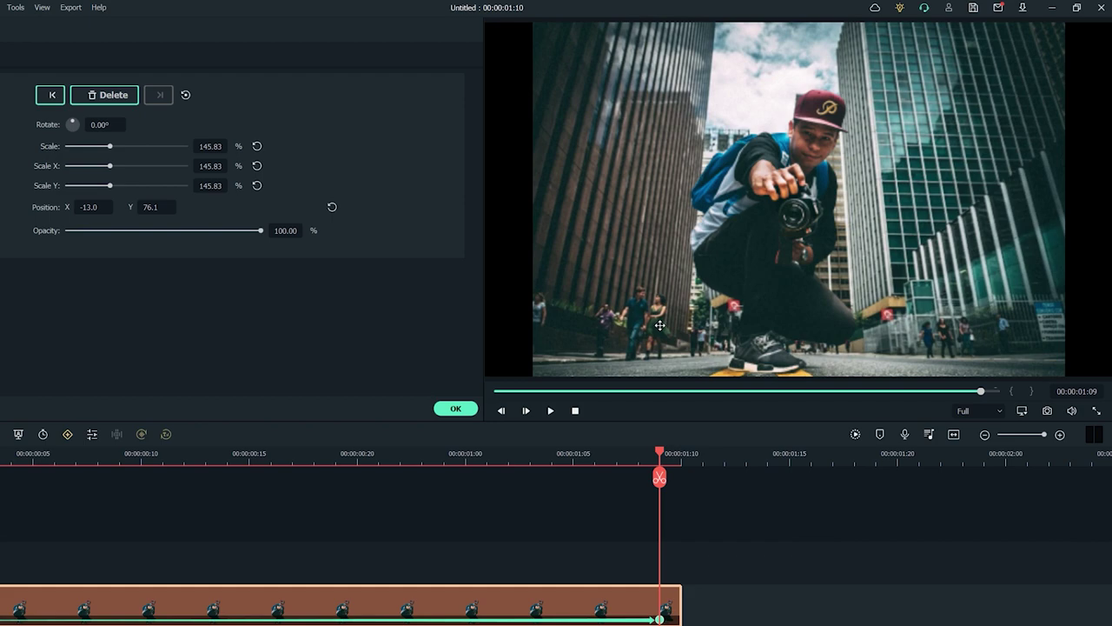
click(455, 408)
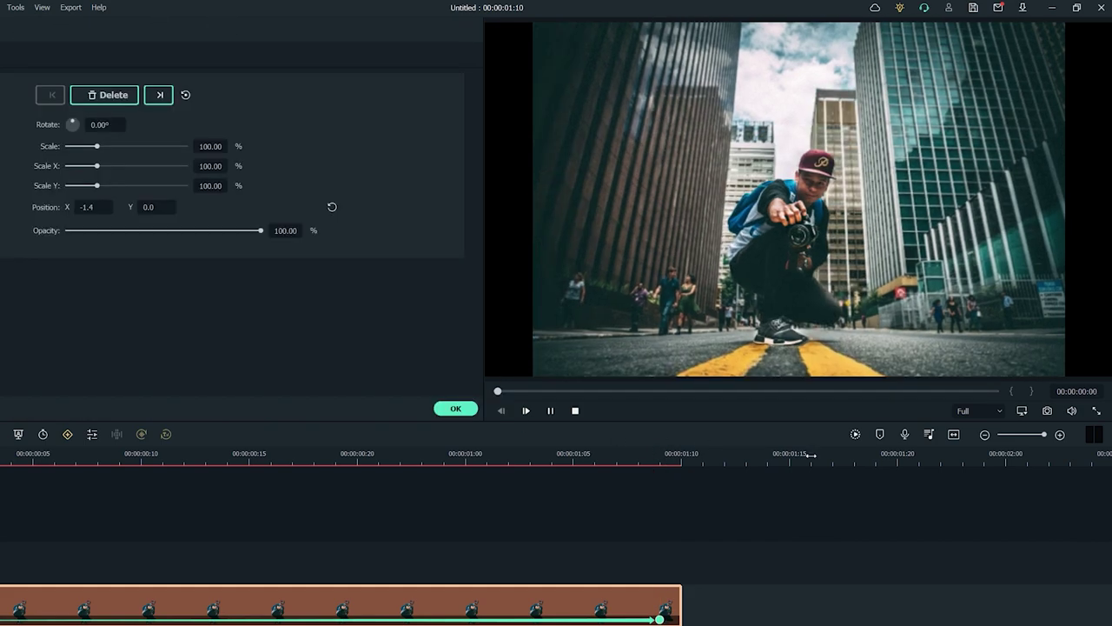
key(space)
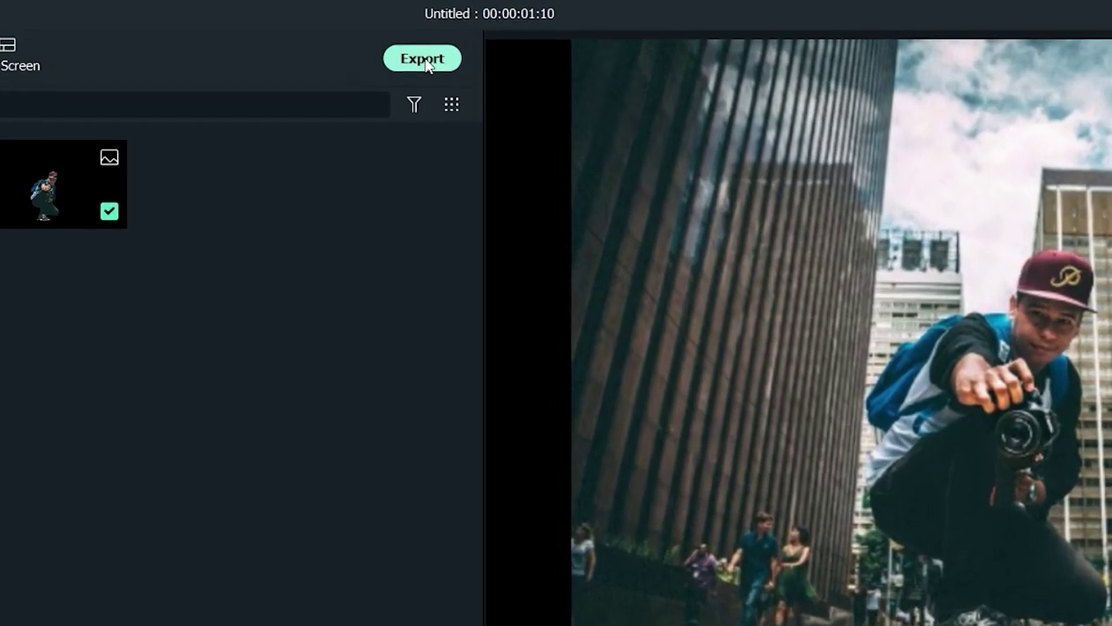
Export the project as MP4 'My Video' at 1920x1080, 29.97 fps to the Desktop.
click(450, 34)
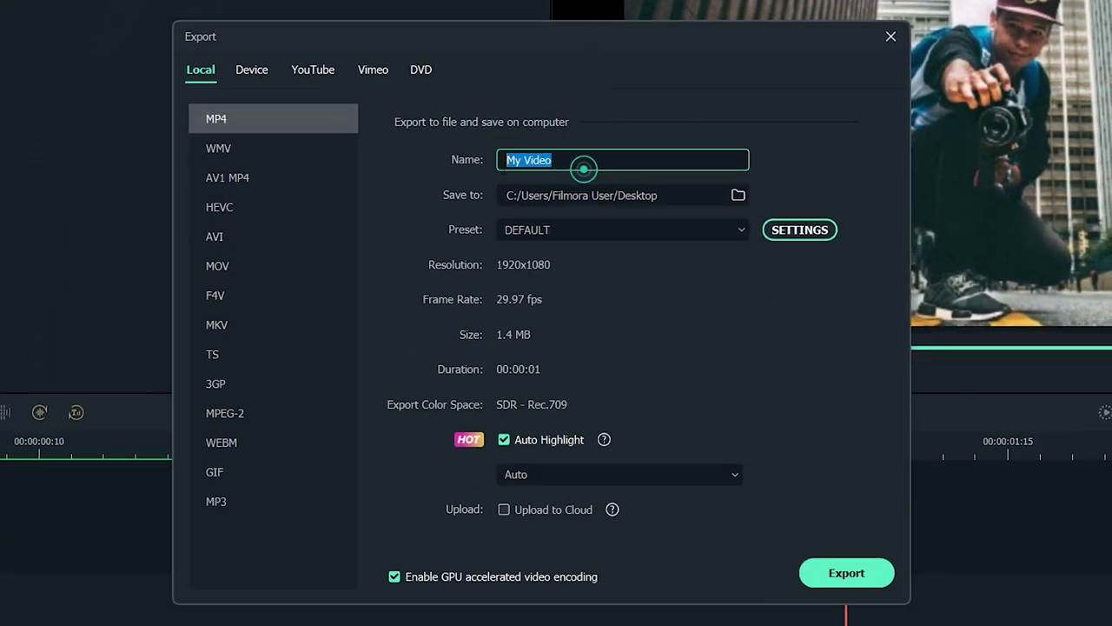
click(811, 580)
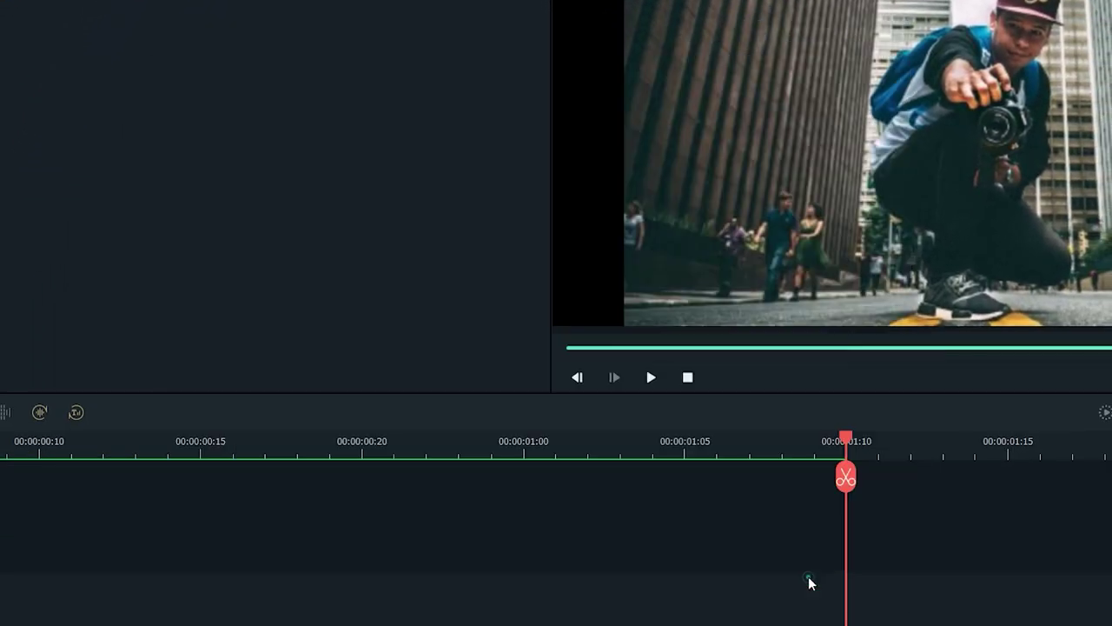